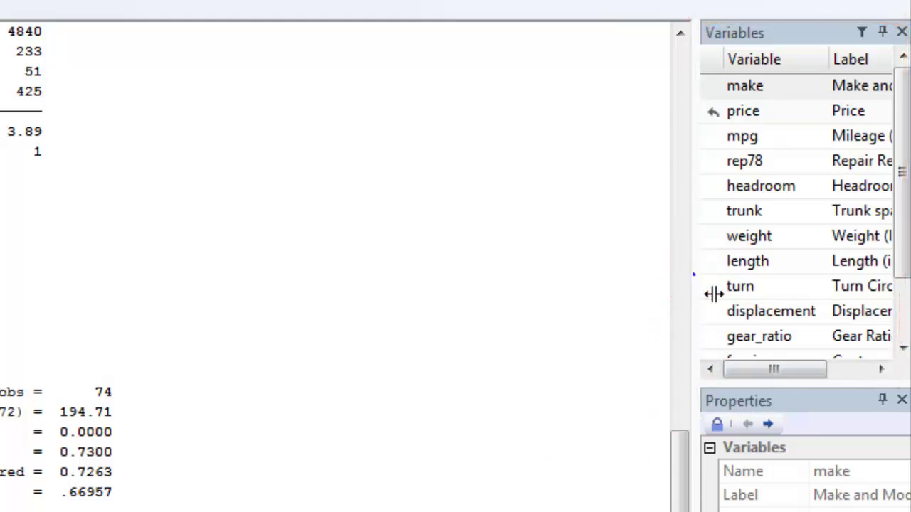
Step: Widen the Variables panel so labels like Mileage (mpg) read in full, then ease it back slightly
drag(713, 294, 592, 327)
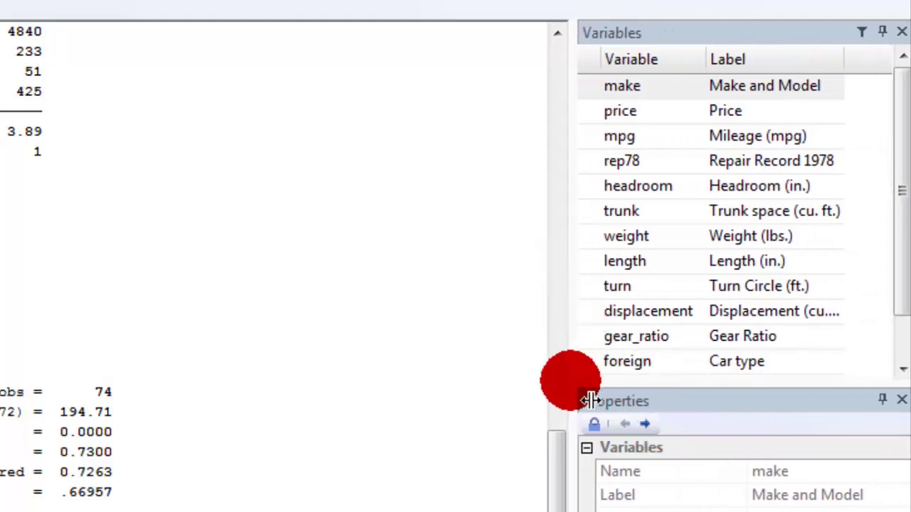
drag(590, 400, 612, 384)
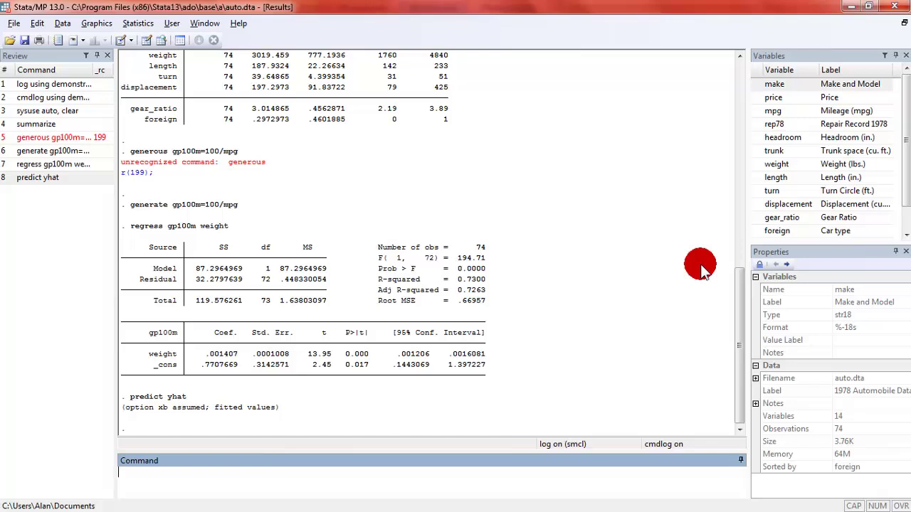
Step: Inspect the price variable's properties, then switch to mpg and leave its details displayed
click(780, 99)
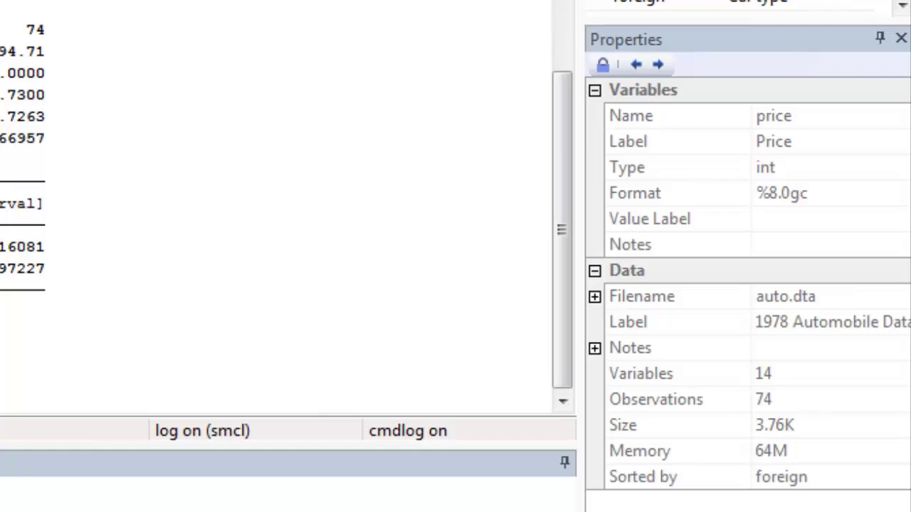
click(780, 98)
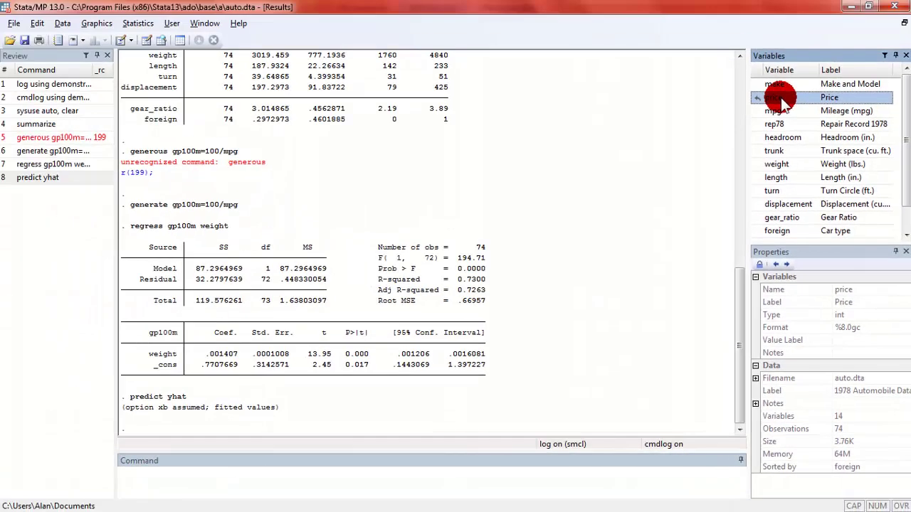
click(778, 111)
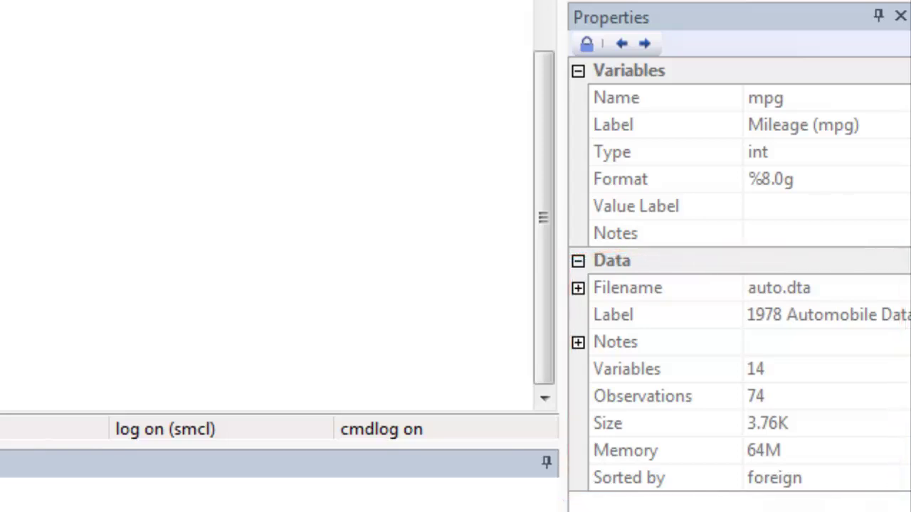
click(776, 110)
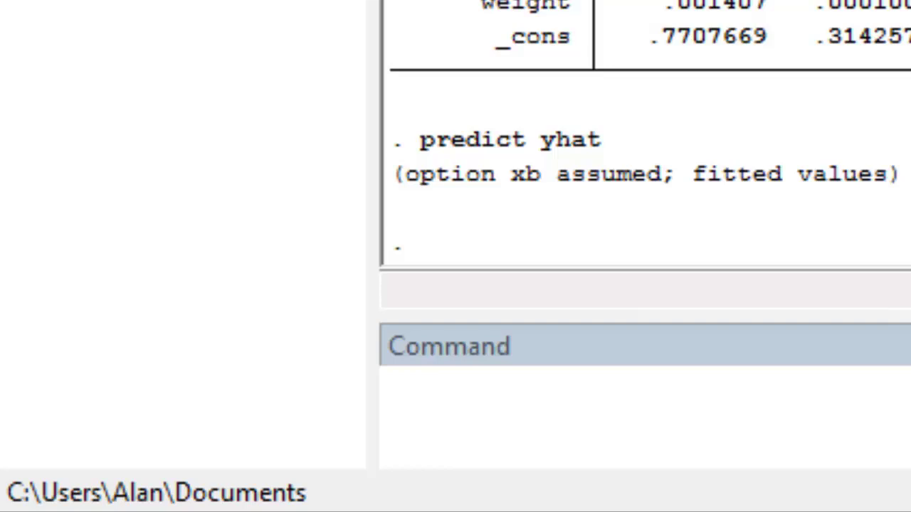
click(774, 111)
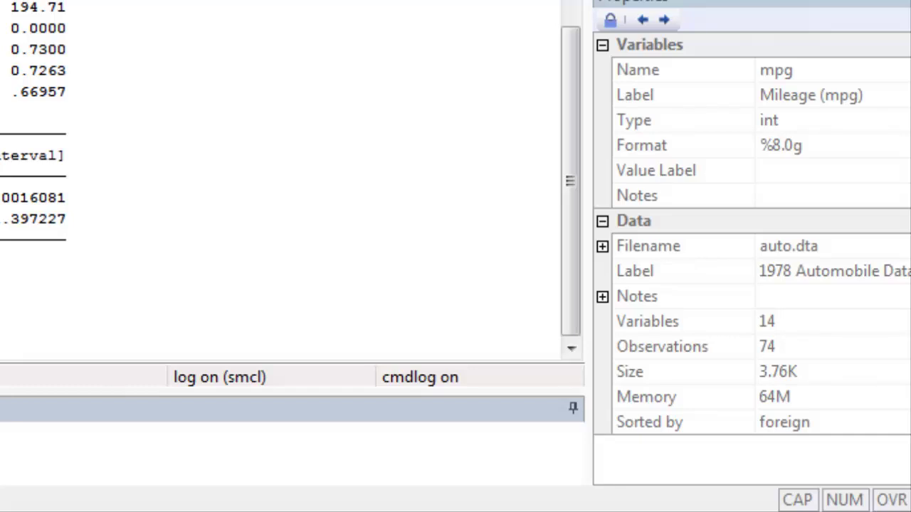
click(776, 111)
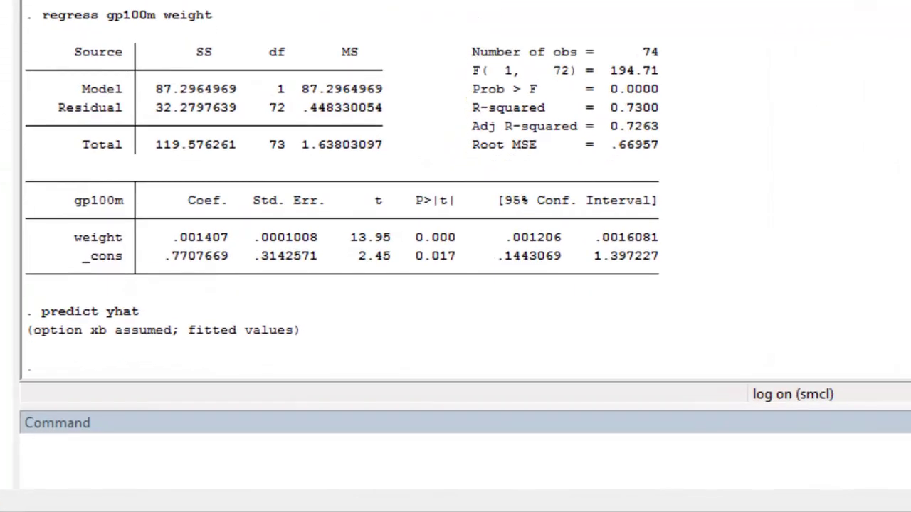
Step: Run log close to stop recording to demonstration.smcl
click(267, 466)
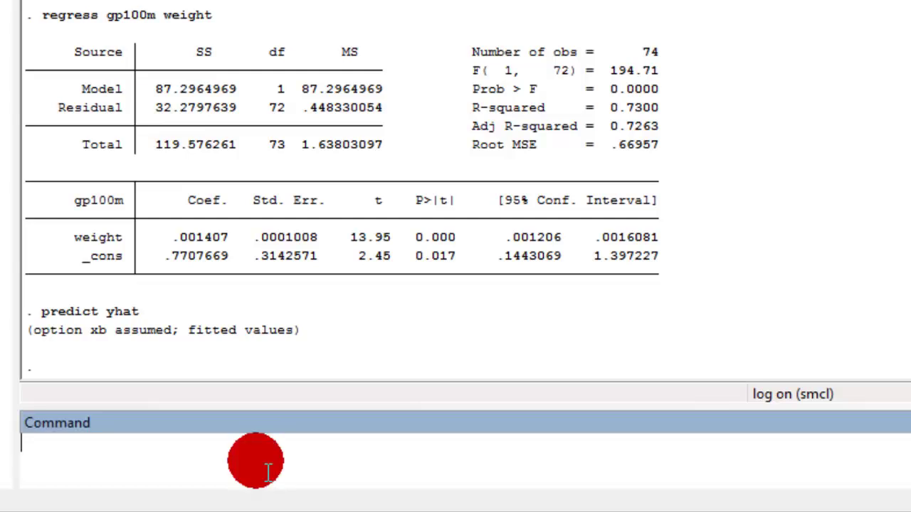
text(log close)
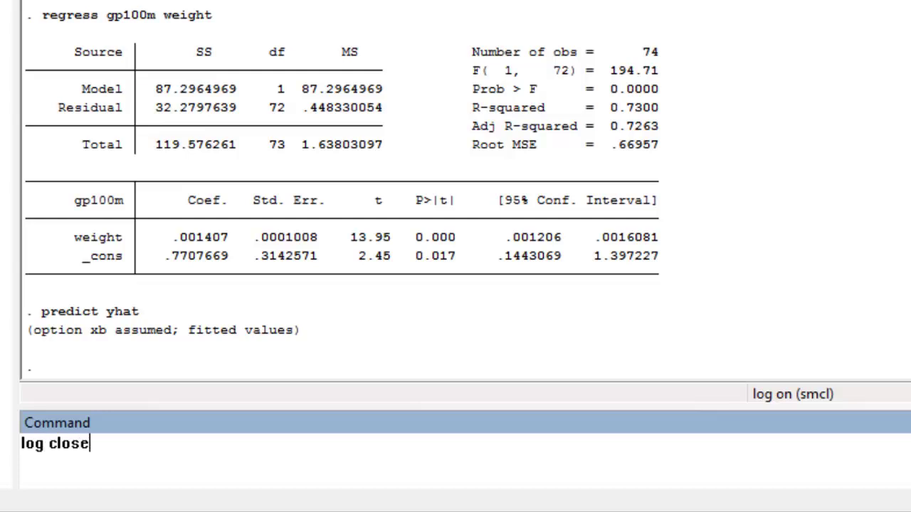
key(Return)
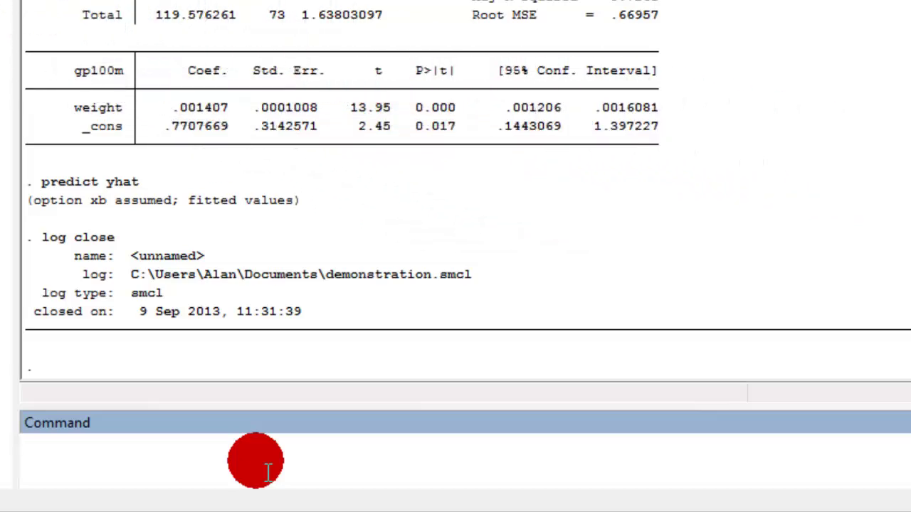
Step: Run cmdlog close so commands are no longer saved to the command log
text(c)
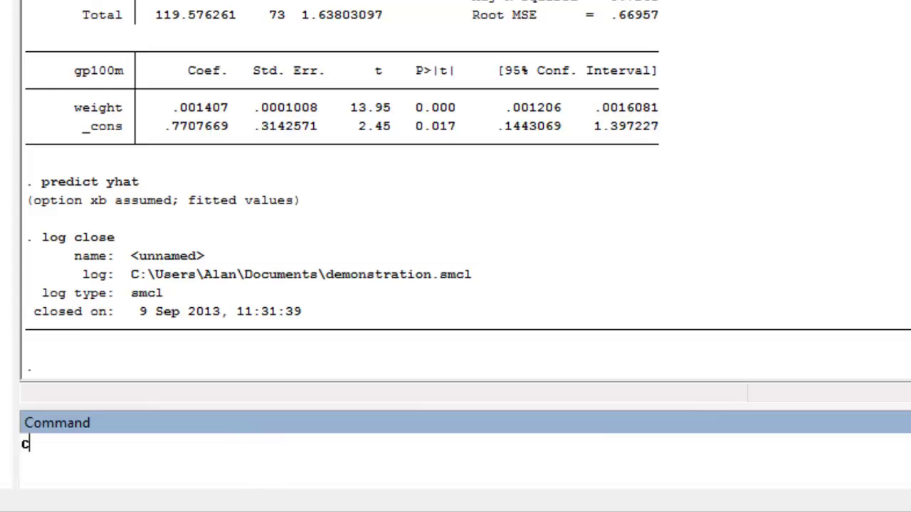
text(mdlog clos)
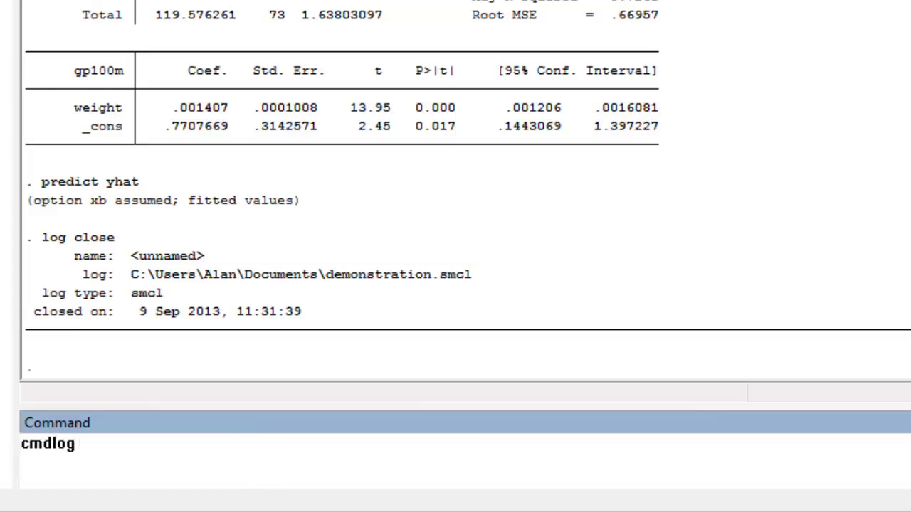
text(e)
key(Return)
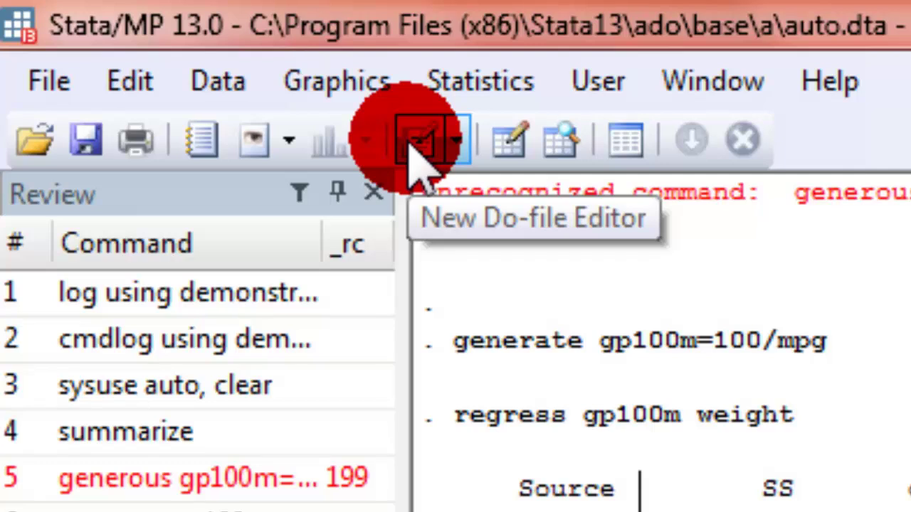
click(420, 156)
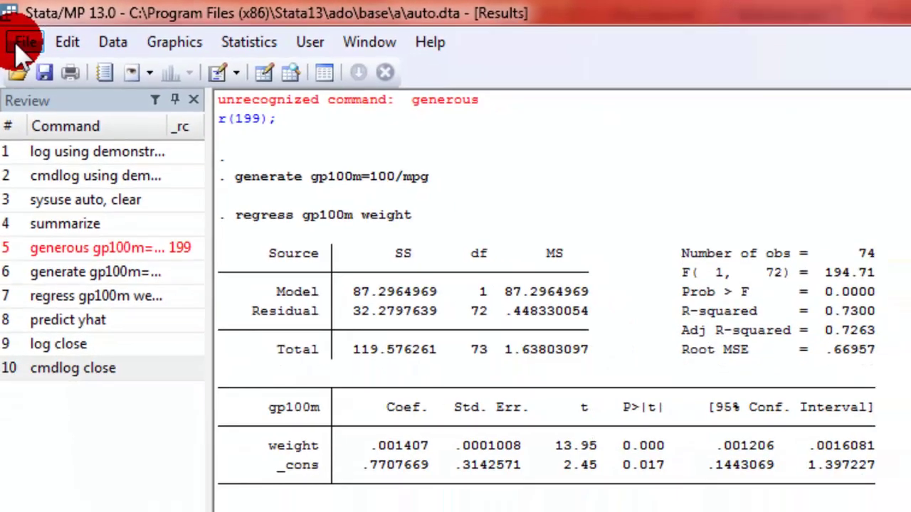
Step: Navigate to Statistics > Summaries, tables, and tests > Summary and descriptive statistics
click(24, 43)
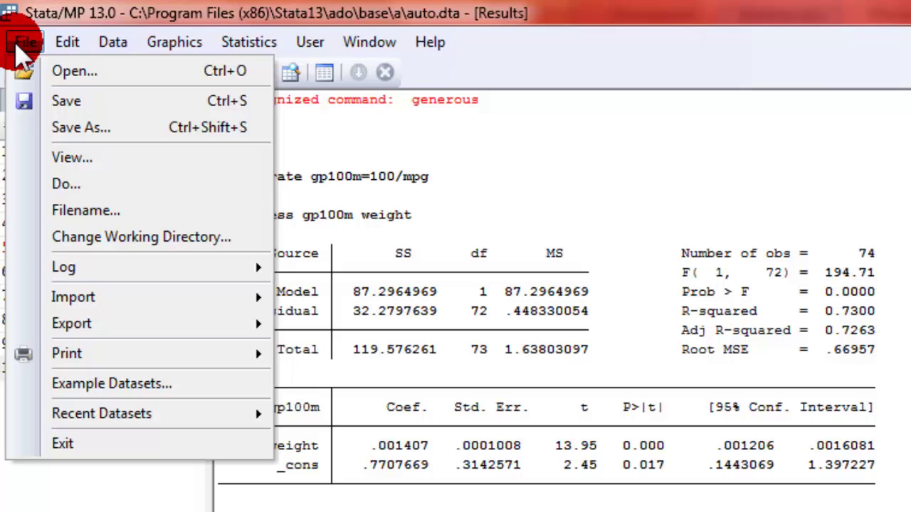
click(249, 43)
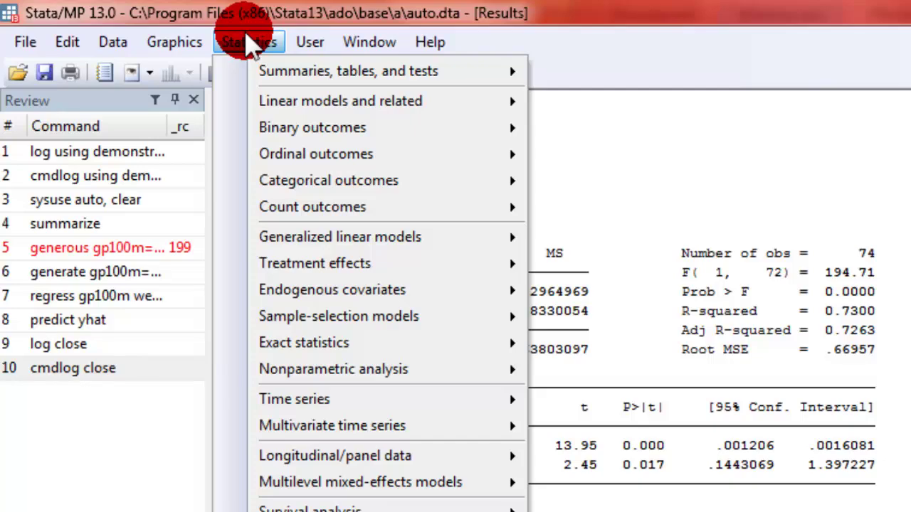
mouse_move(285, 77)
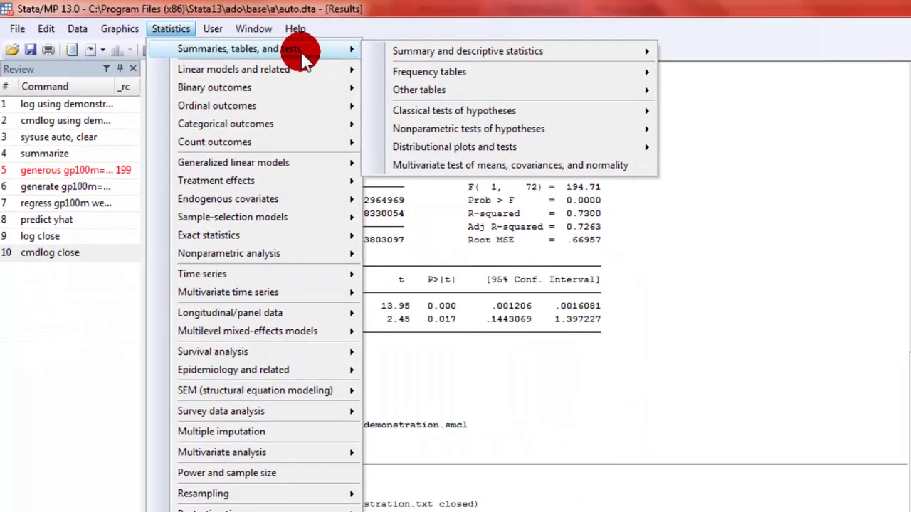
mouse_move(429, 62)
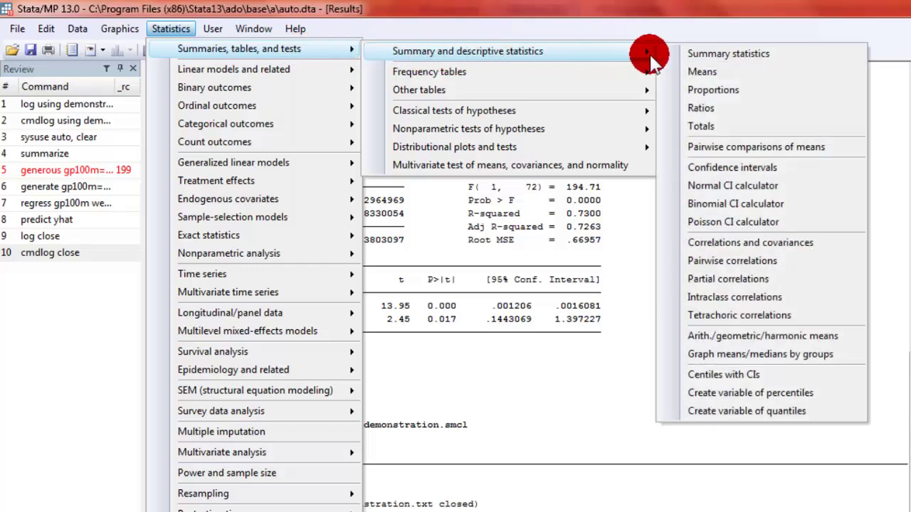
Step: Open the Summary statistics dialog and choose price, mpg and weight as the variables
click(720, 60)
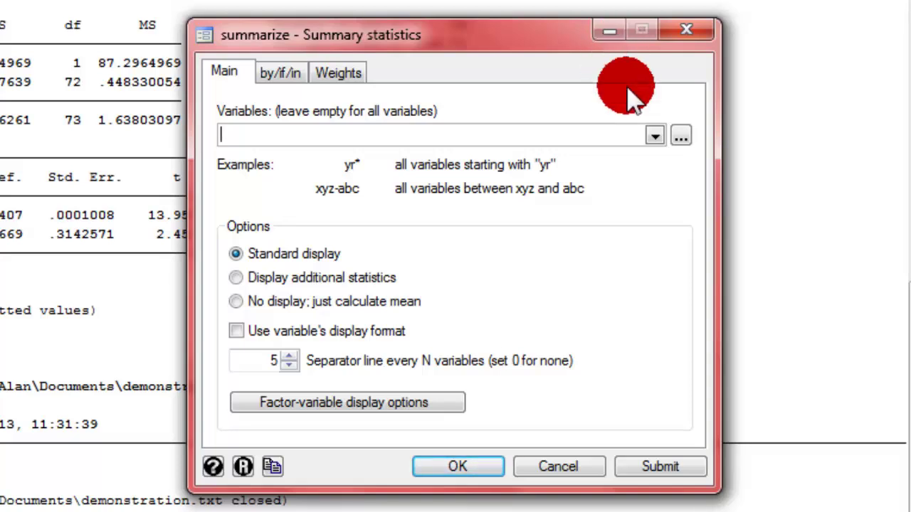
click(655, 135)
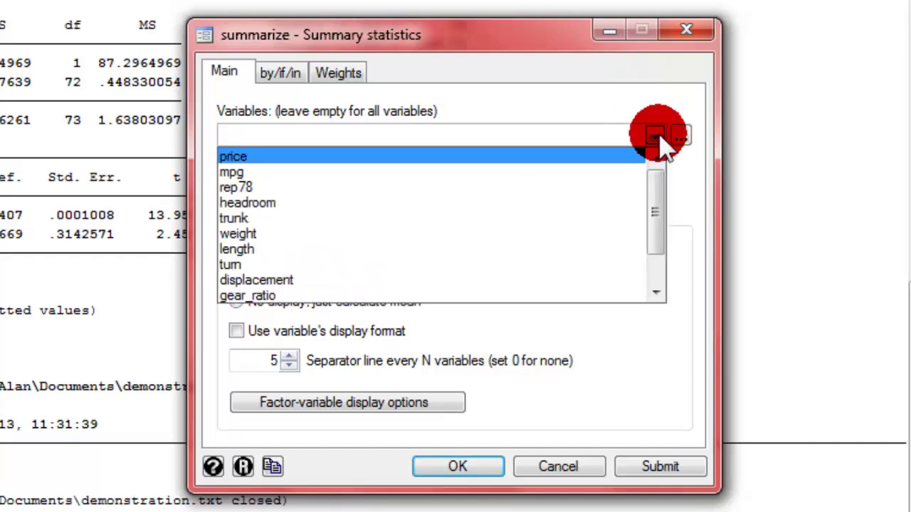
click(306, 156)
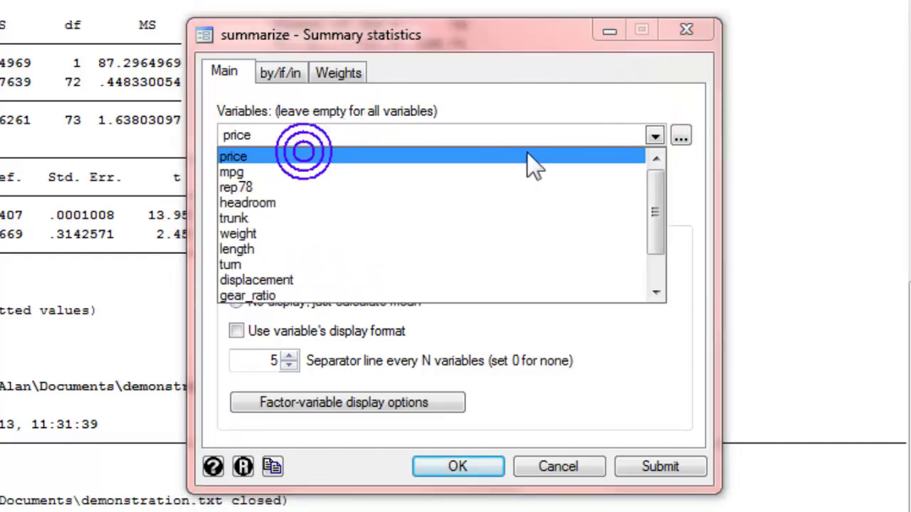
click(262, 173)
click(337, 191)
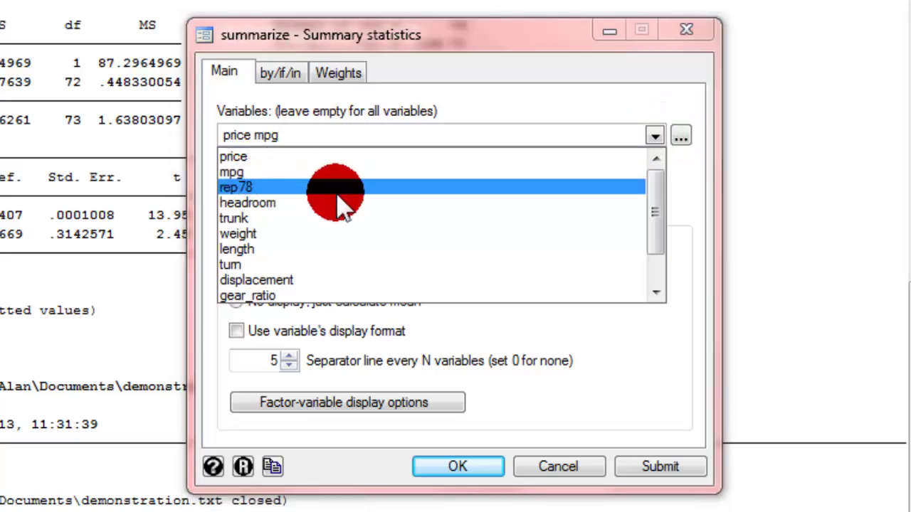
click(262, 234)
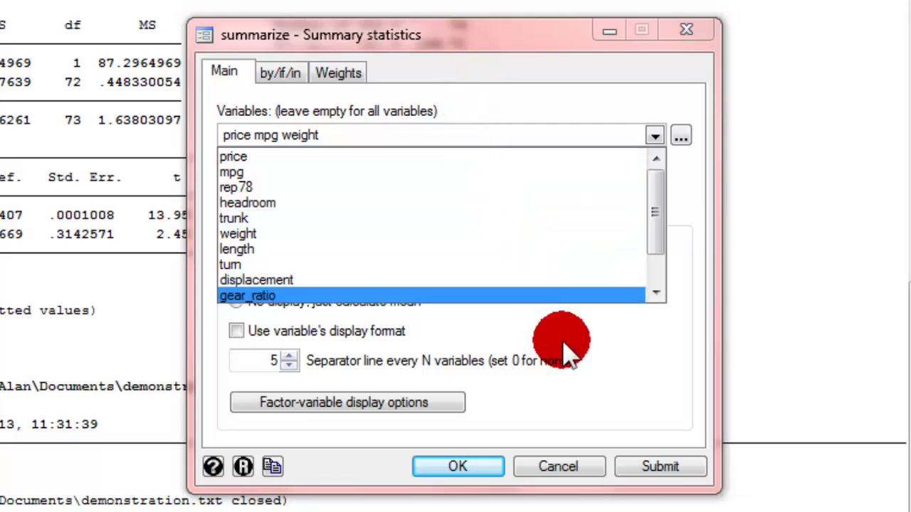
click(615, 373)
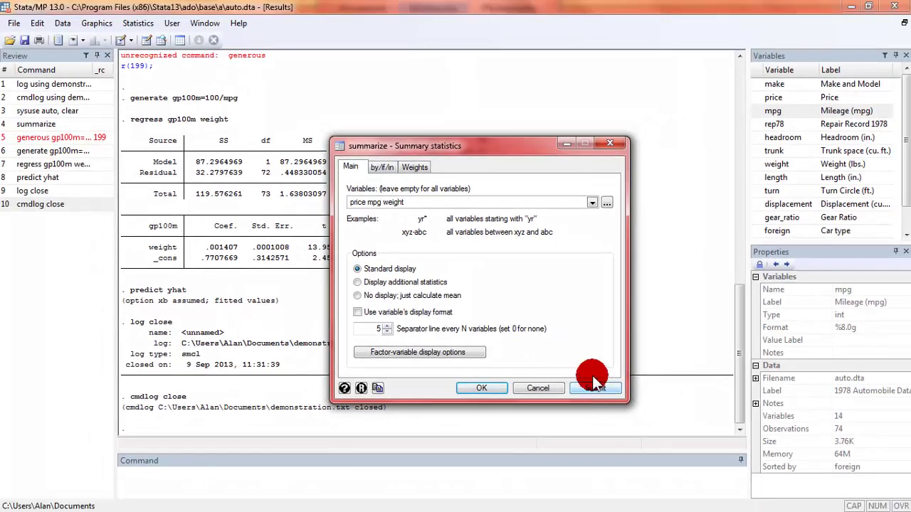
Step: Move the dialog aside and submit summarize price mpg weight for the standard table
drag(512, 150, 612, 71)
click(691, 305)
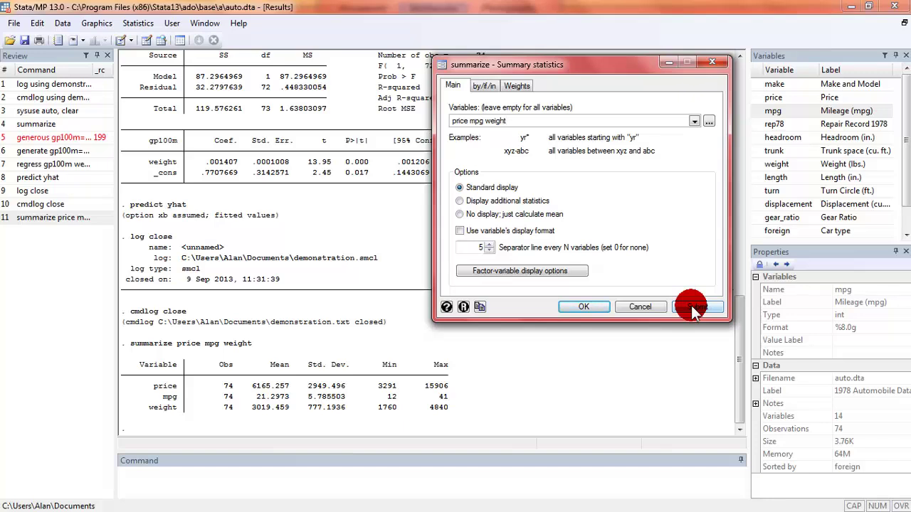
Step: Submit the summary with additional statistics, close the dialog and review the detailed output
click(460, 202)
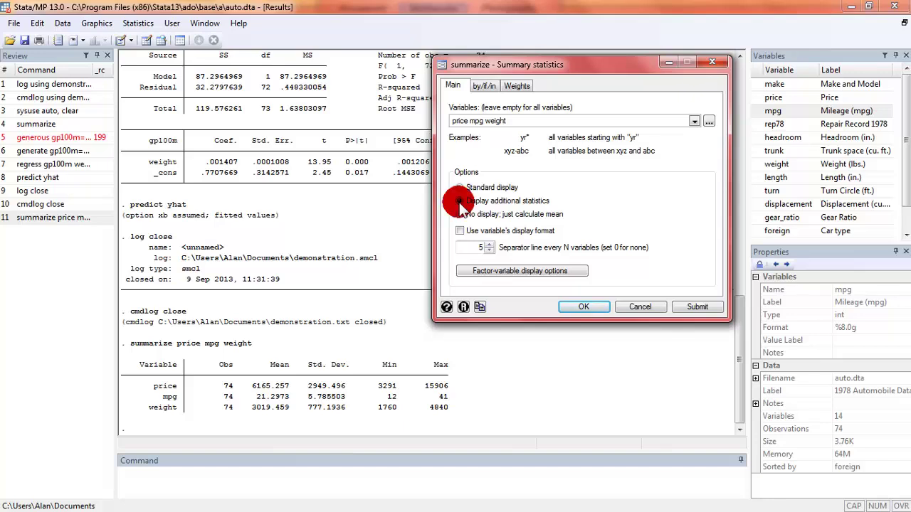
click(694, 309)
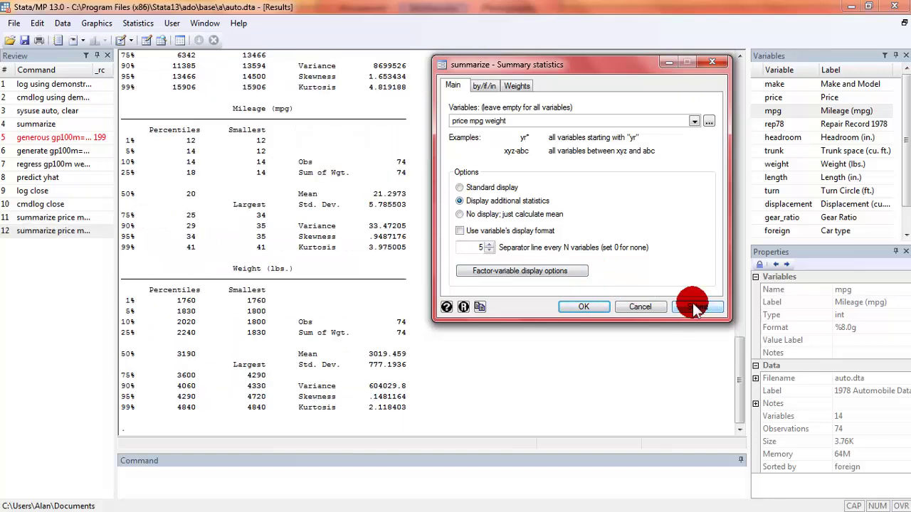
click(377, 227)
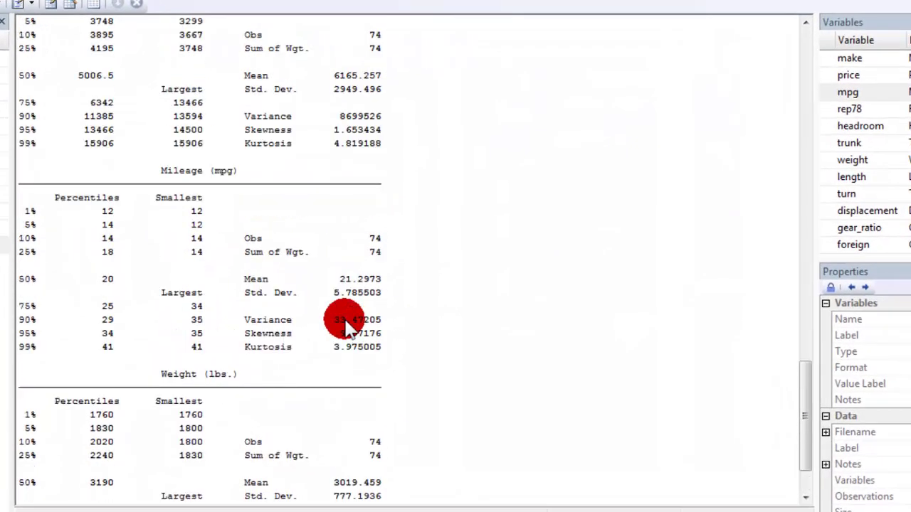
scroll(345, 327, up, 5)
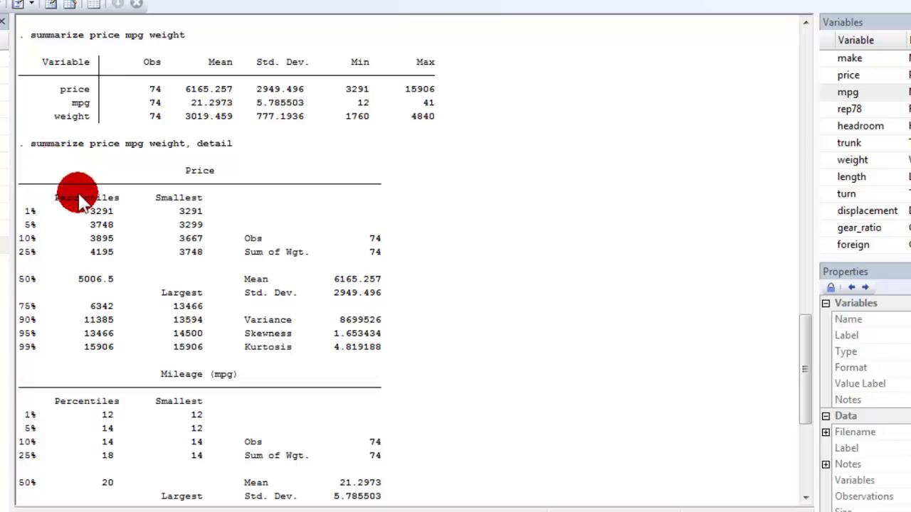
scroll(79, 199, down, 7)
scroll(83, 205, up, 10)
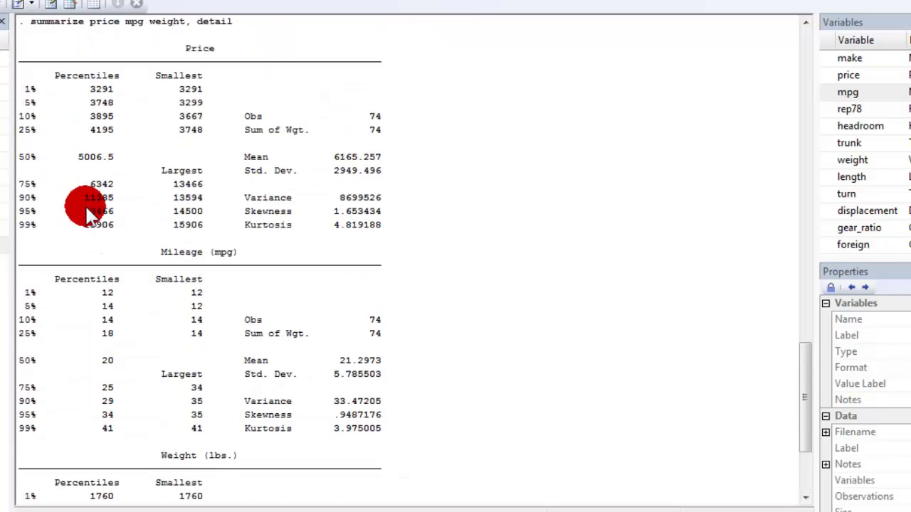
Step: Copy 'summarize price mpg weight, detail' from Results, paste it as a command and run it
drag(22, 273, 212, 274)
right_click(212, 274)
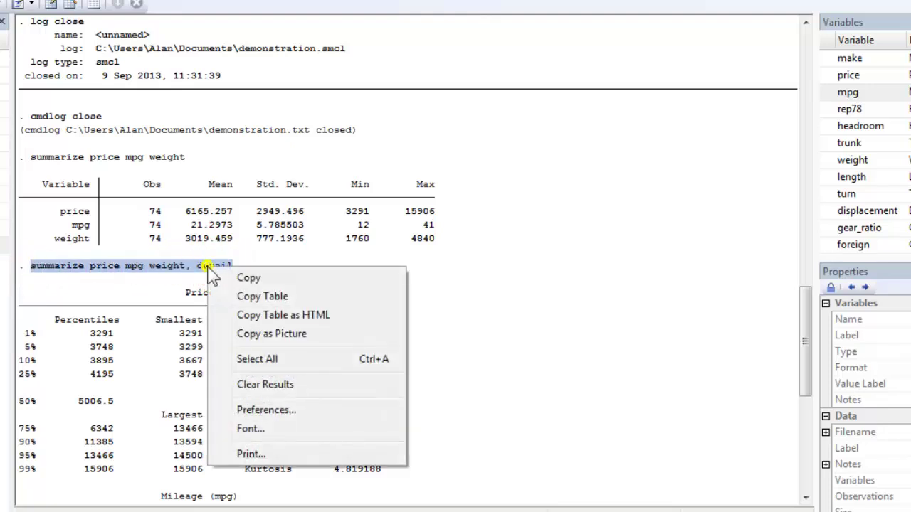
click(250, 277)
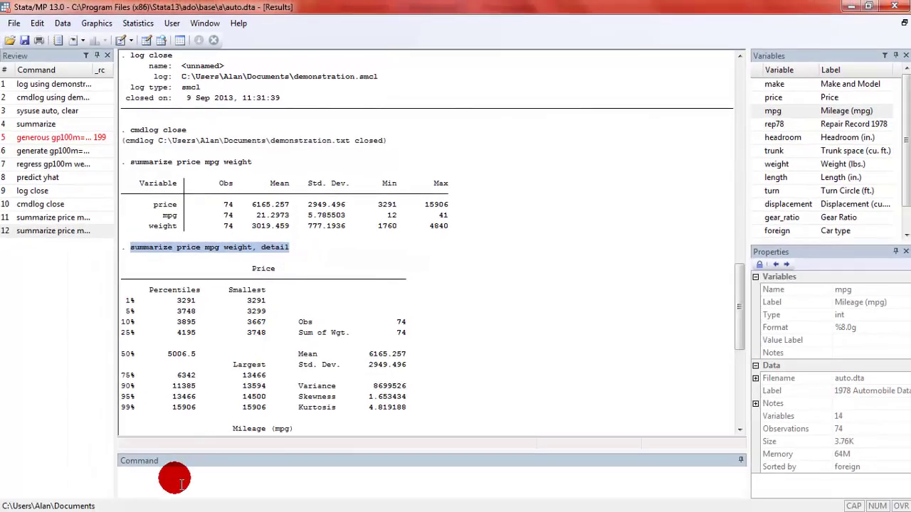
click(175, 480)
key(ctrl+v)
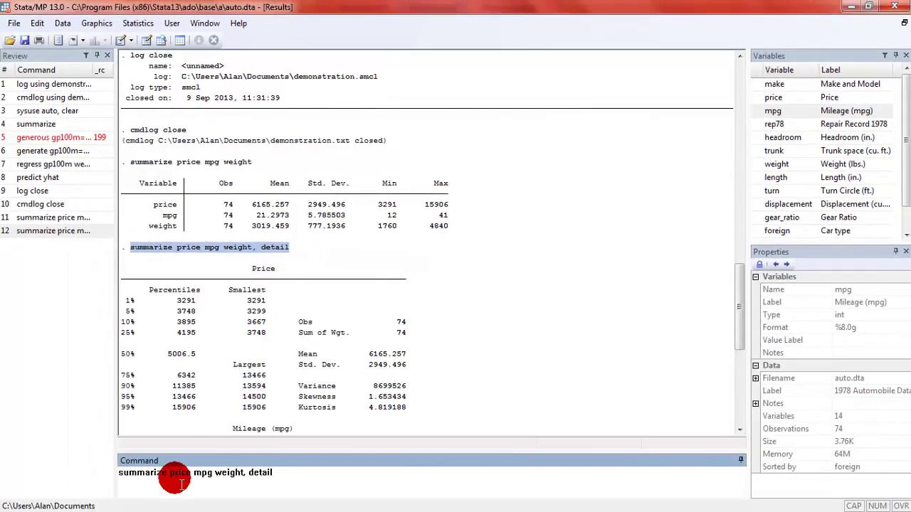
key(Return)
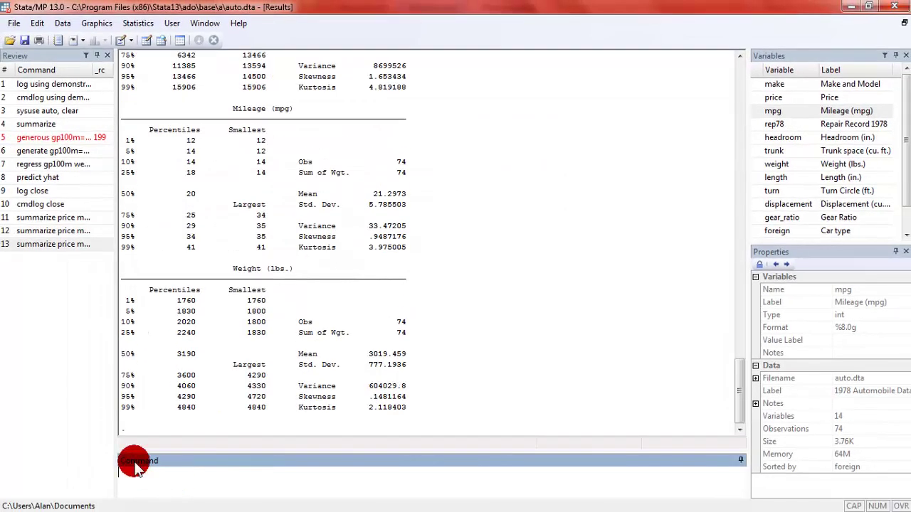
Step: Widen the Review pane so full commands in the history are visible
click(38, 248)
click(39, 254)
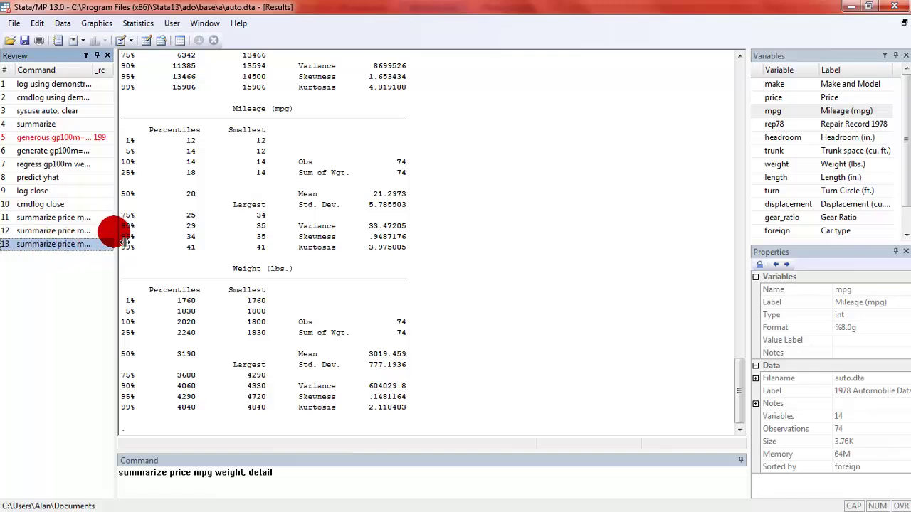
click(117, 233)
drag(127, 242, 237, 242)
click(137, 255)
Step: Copy history item 13, summarize price mpg weight, detail
click(62, 244)
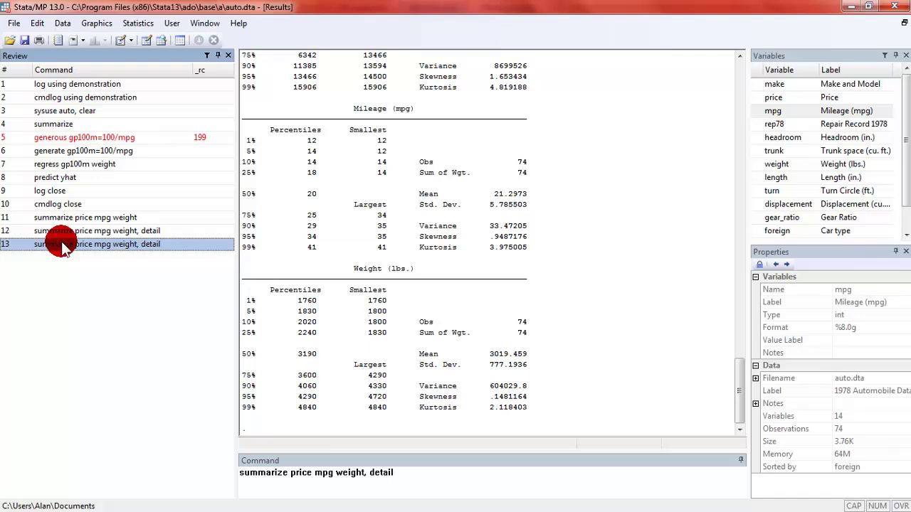
right_click(63, 244)
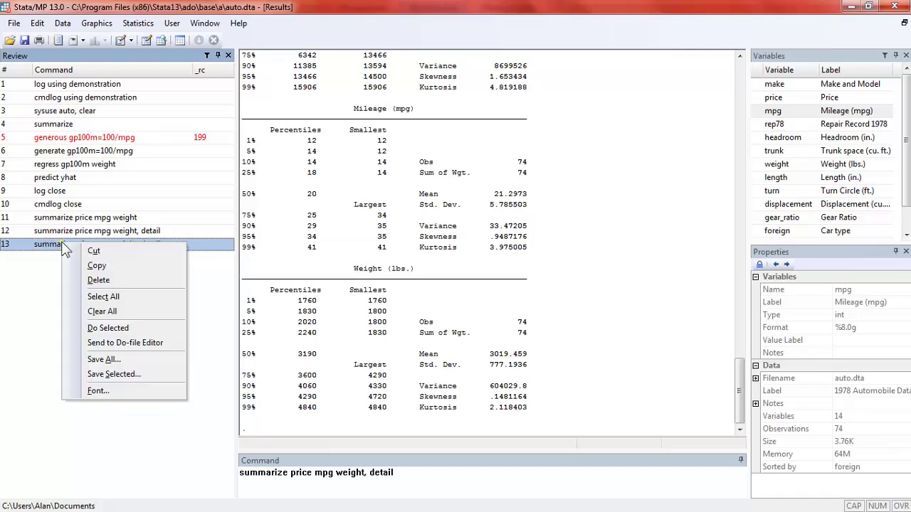
click(92, 267)
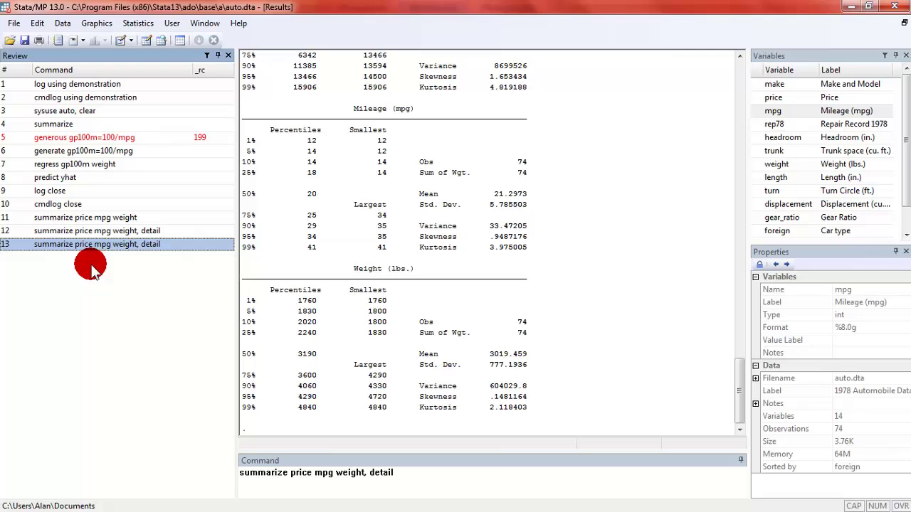